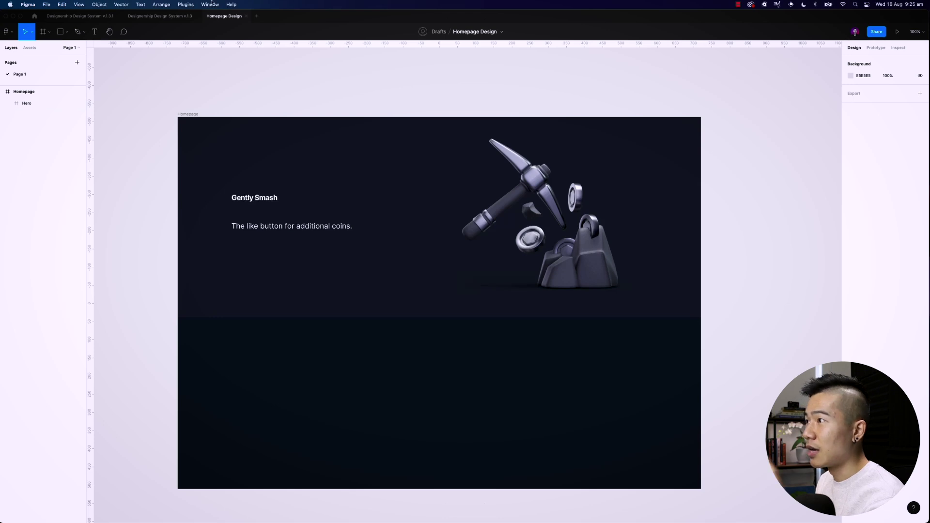
# Browse the v.1.3 and v.1.3.1 design system files, then return to Homepage Design
pyautogui.click(175, 17)
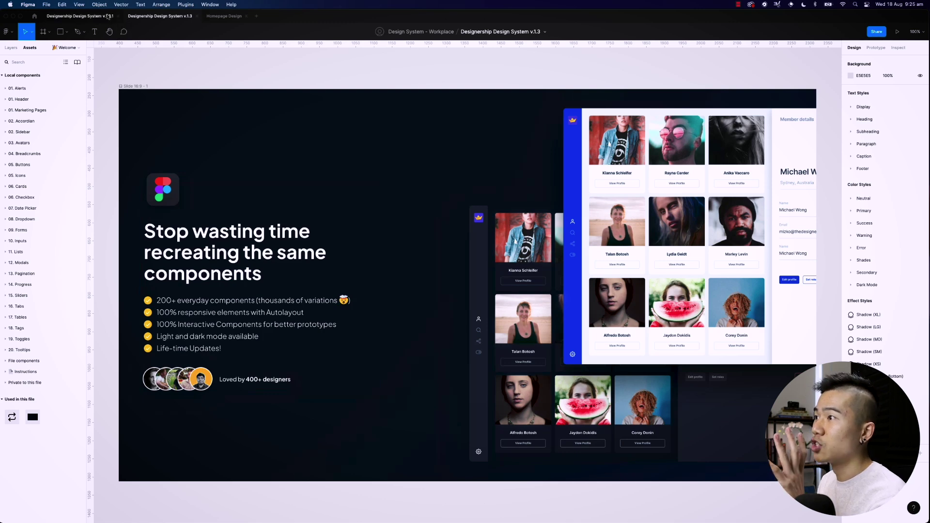
pyautogui.click(107, 17)
pyautogui.click(140, 78)
pyautogui.scroll(1, 51, 79)
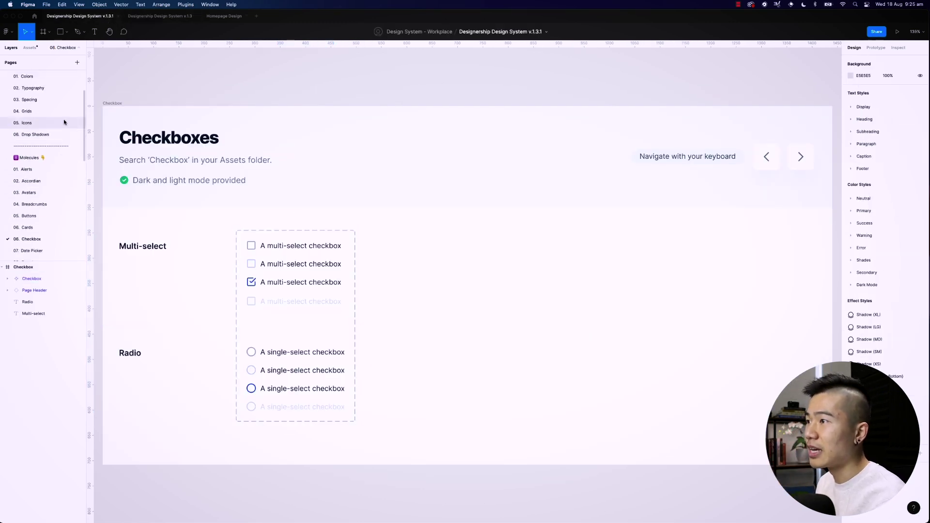
pyautogui.scroll(1, 52, 79)
pyautogui.scroll(1, 51, 79)
pyautogui.click(52, 78)
pyautogui.click(160, 16)
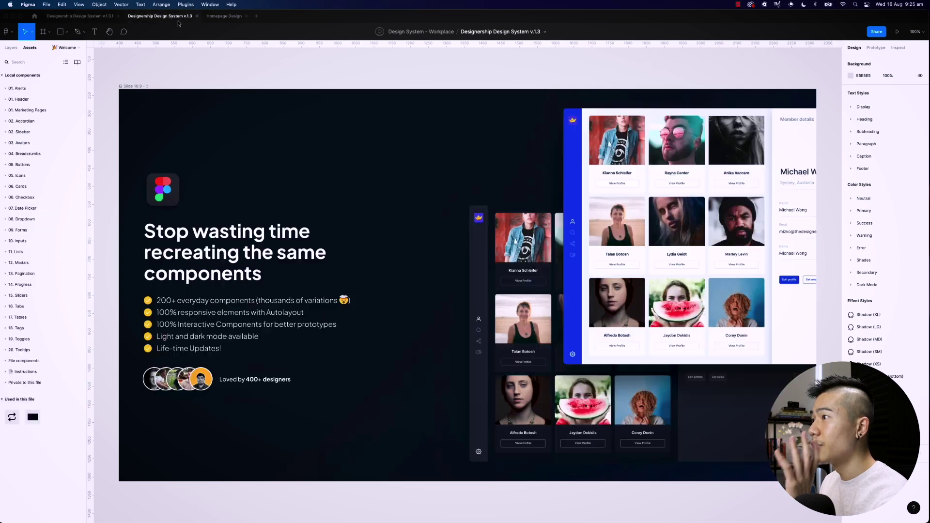
pyautogui.click(224, 16)
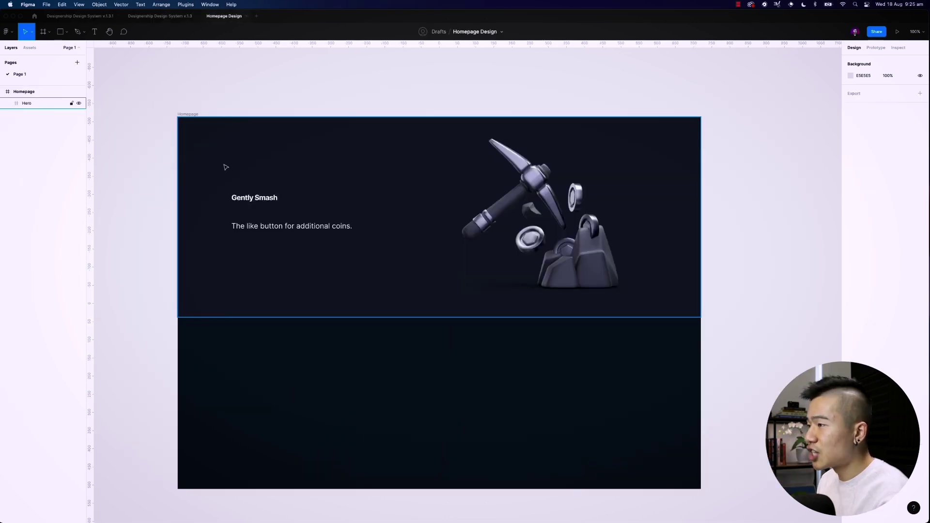
# Turn on Designership Design System v.1.3 from the Assets tab's team libraries list
pyautogui.click(262, 206)
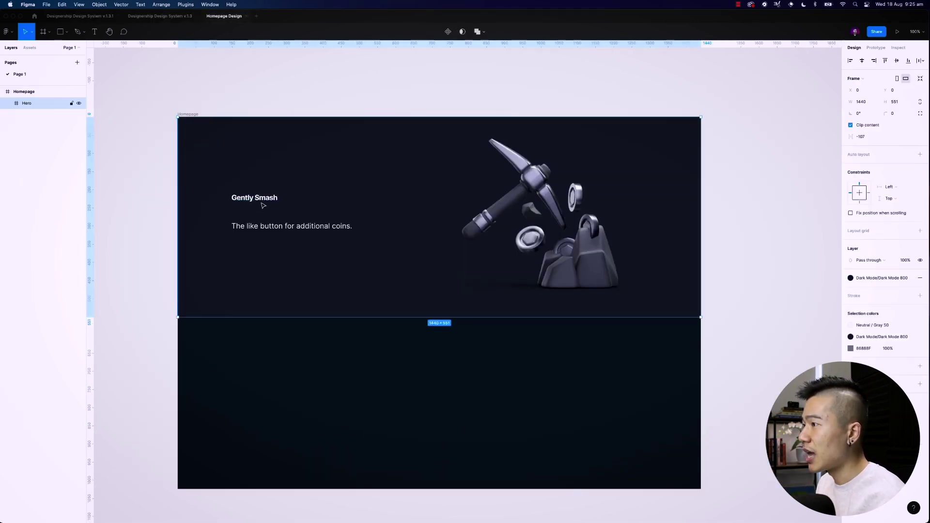
pyautogui.click(30, 48)
pyautogui.click(78, 63)
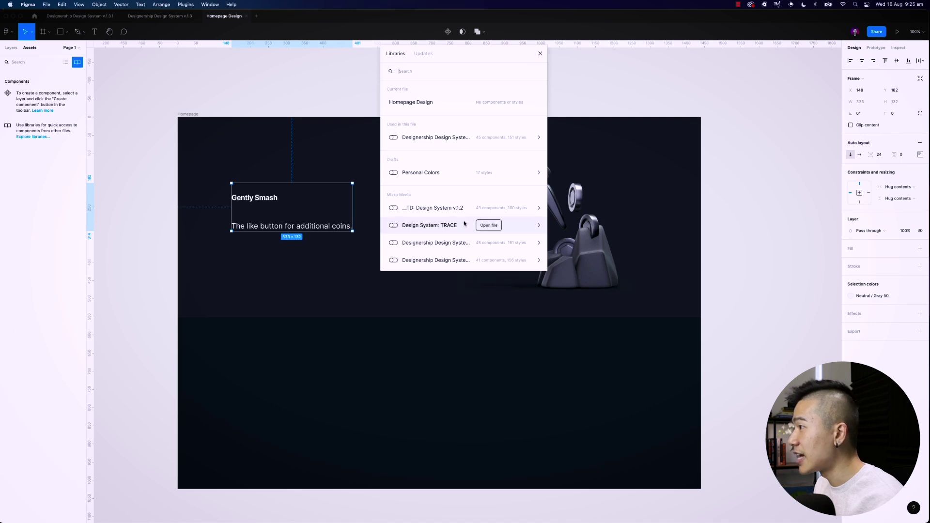
pyautogui.click(457, 242)
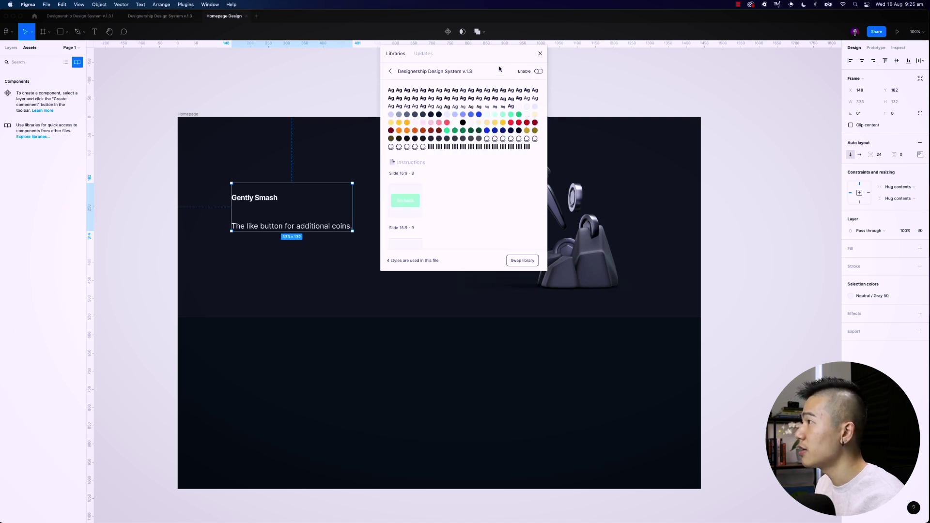
pyautogui.click(539, 72)
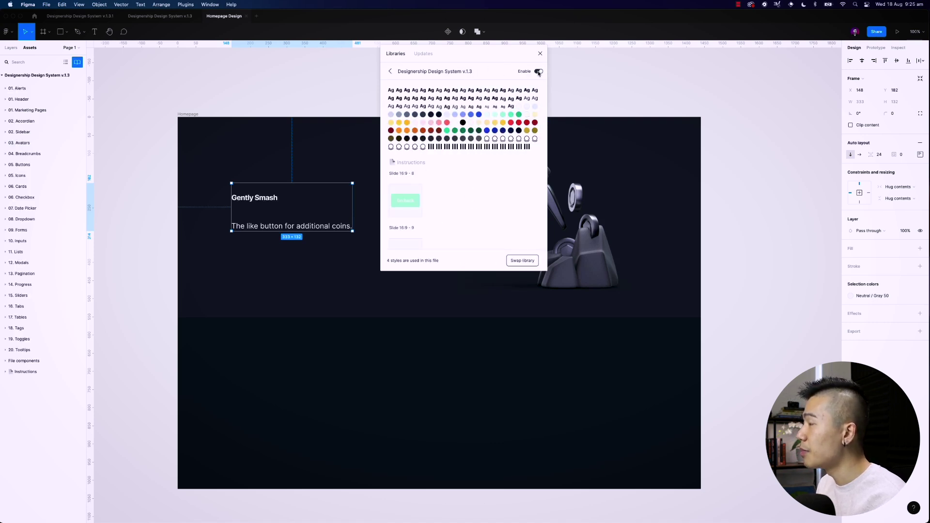
# Apply the Display01/Semi Bold text style to the Gently Smash heading
pyautogui.click(541, 54)
pyautogui.click(240, 102)
pyautogui.doubleClick(266, 195)
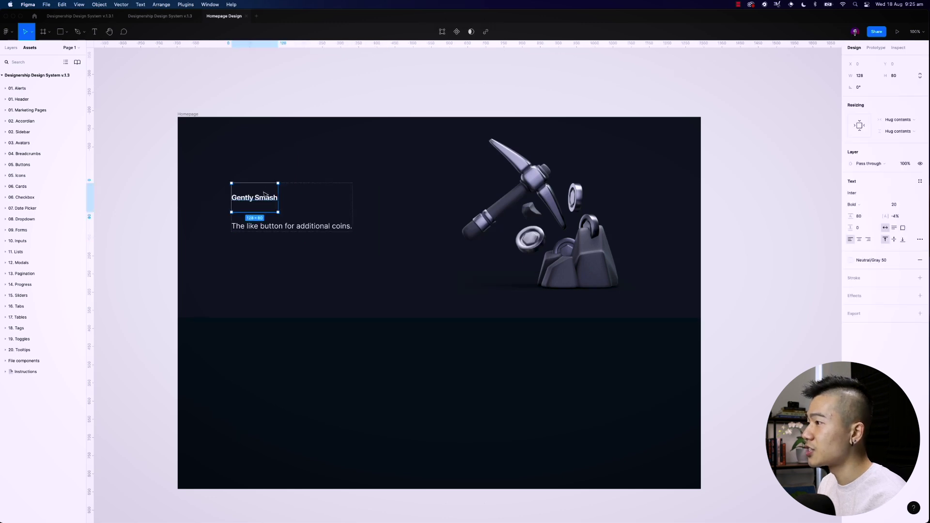
pyautogui.click(920, 181)
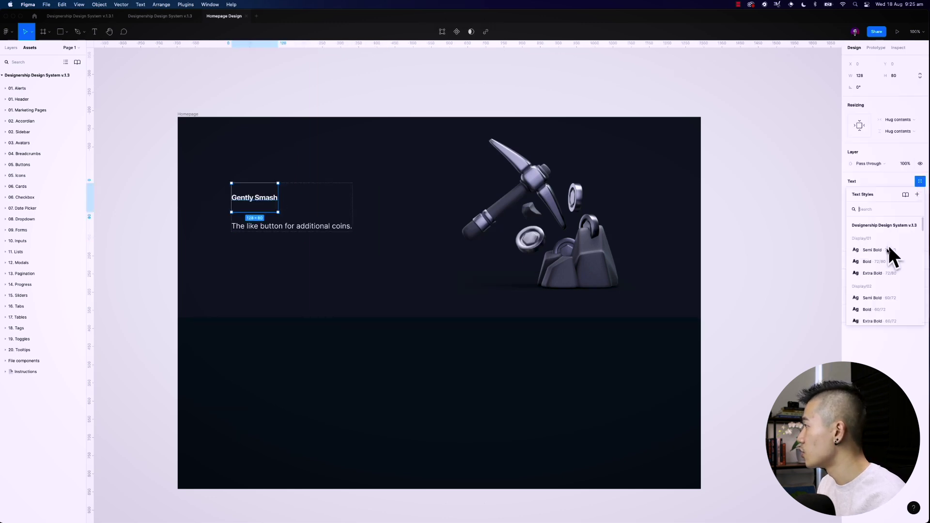
pyautogui.press('Escape')
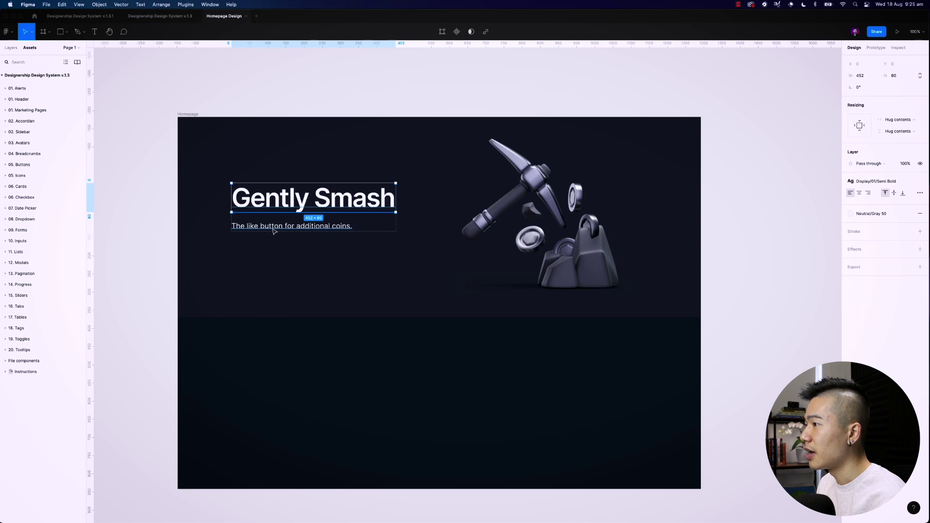
# Give the subtitle line the Subheading/Regular style, found by searching 'subhead'
pyautogui.click(281, 230)
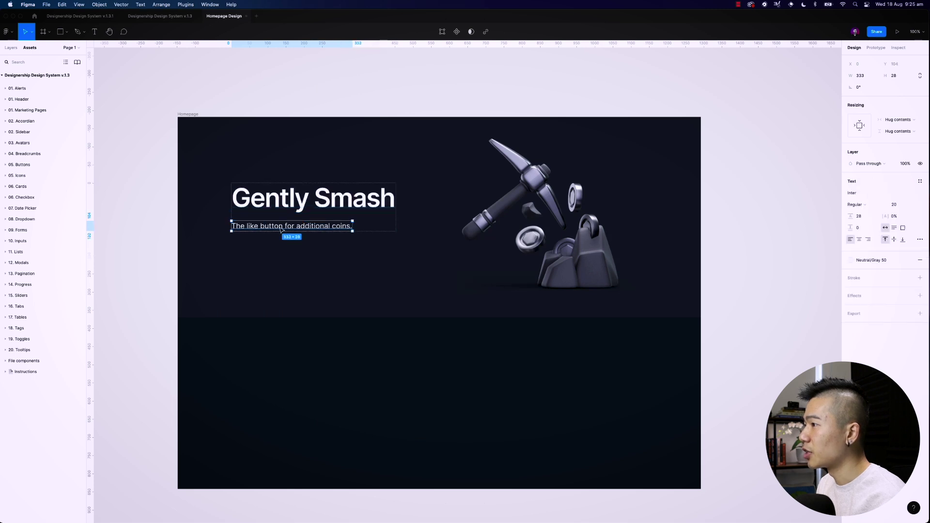
pyautogui.click(920, 182)
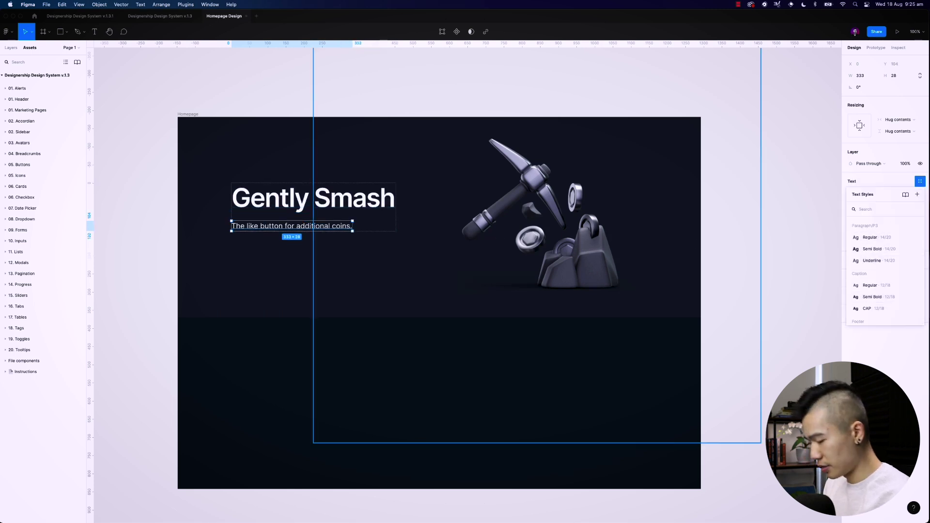
pyautogui.write('subhead')
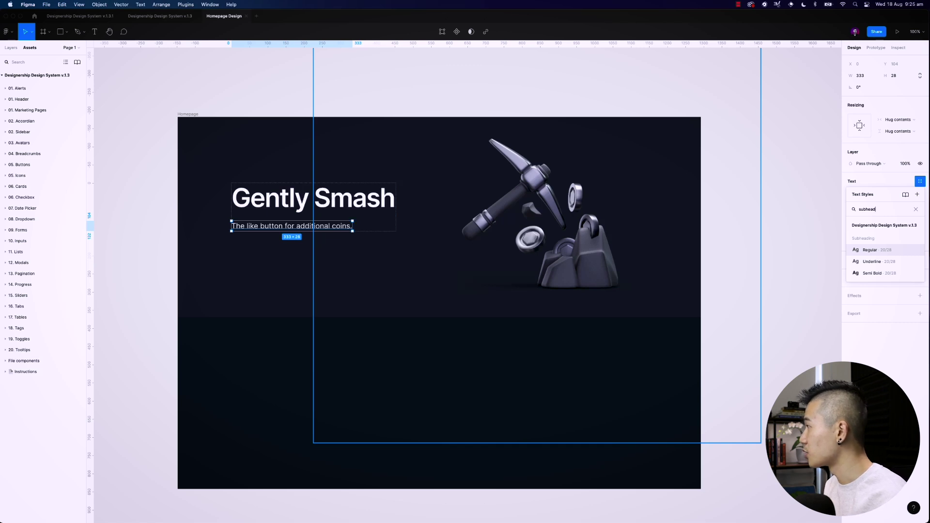
pyautogui.click(870, 250)
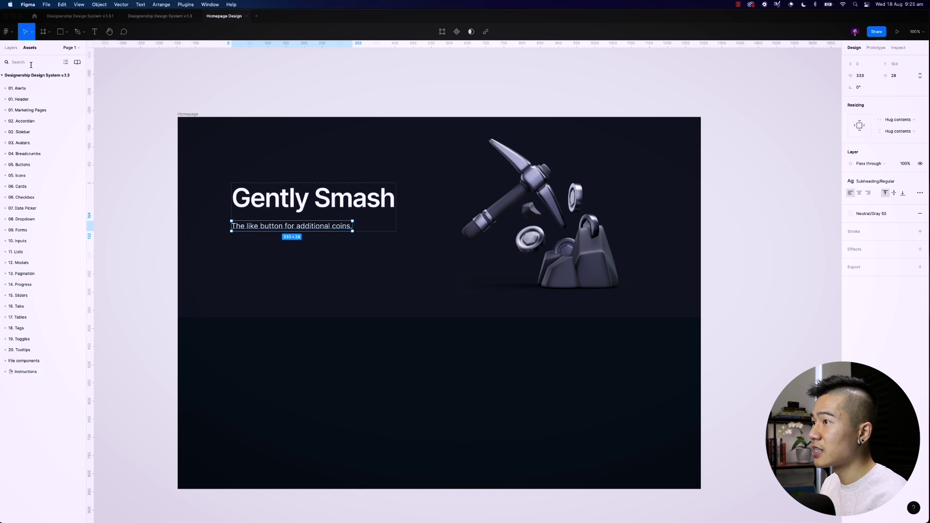
# Drag a Button CTA instance below the subtitle and set its Size to Large
pyautogui.write('button')
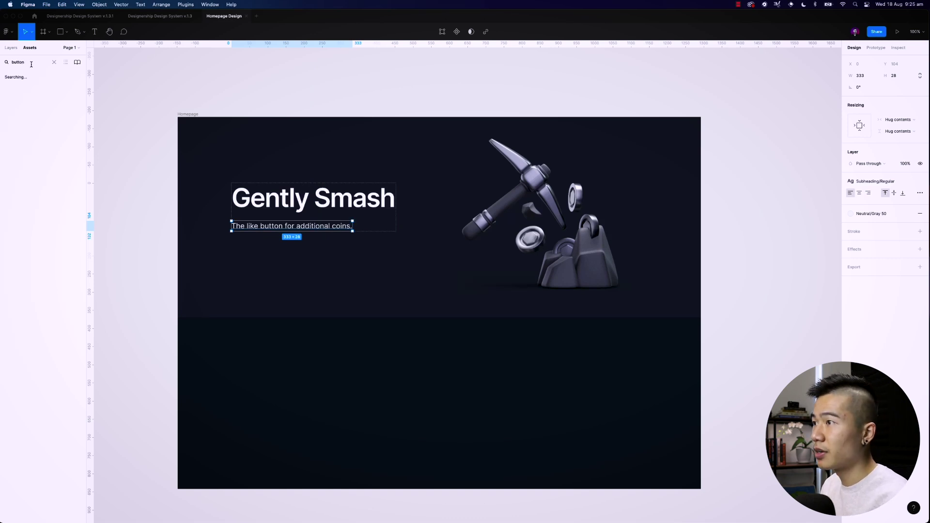
pyautogui.moveTo(29, 101); pyautogui.dragTo(260, 229)
pyautogui.press('Down')
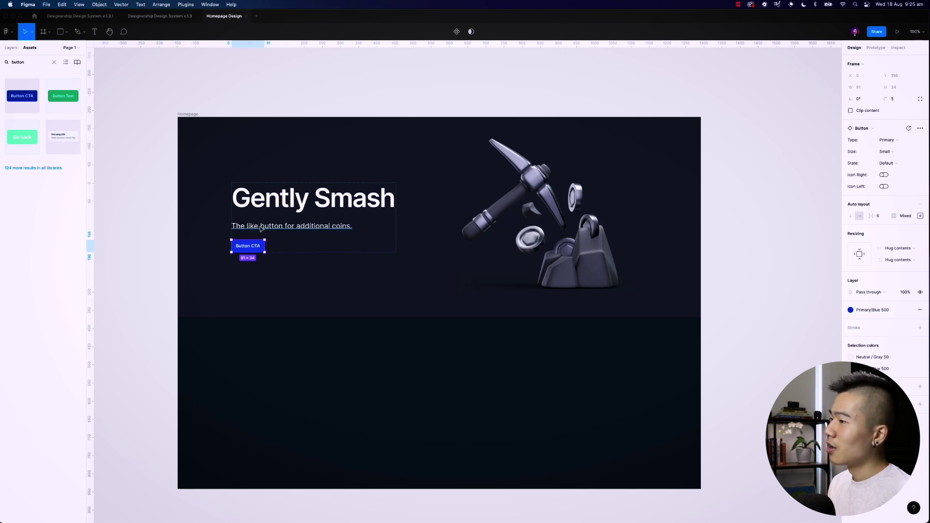
pyautogui.click(891, 154)
pyautogui.click(896, 167)
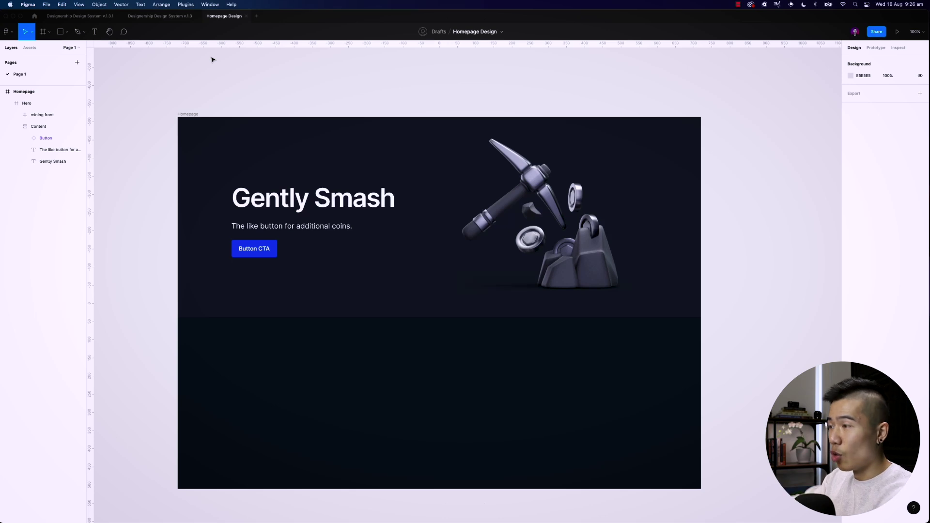
# Select the Checkbox component set on v.1.3.1's 06. Checkbox page, then return to Homepage Design
pyautogui.click(148, 17)
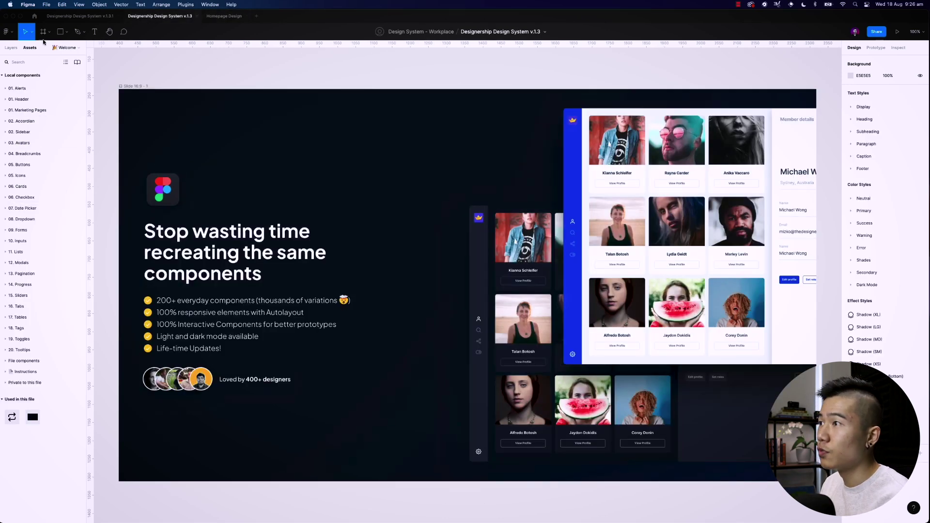
pyautogui.click(63, 17)
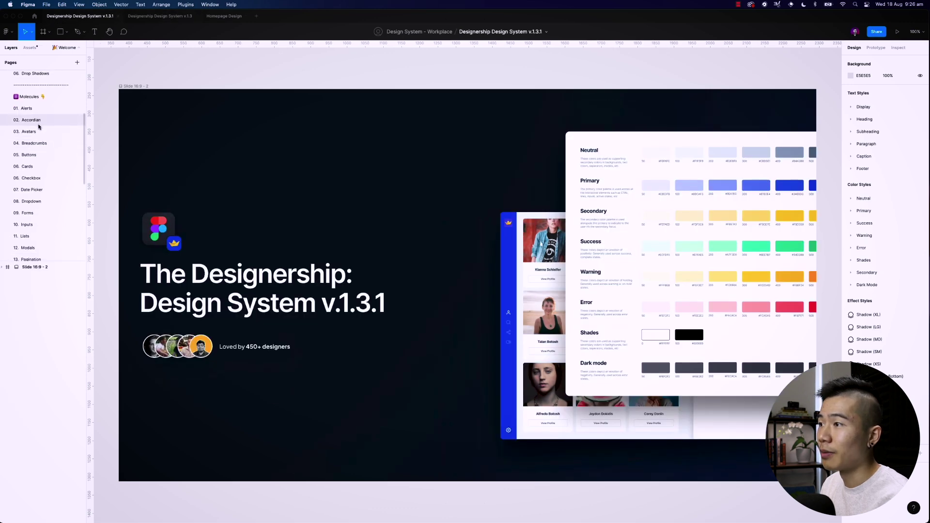
pyautogui.click(37, 155)
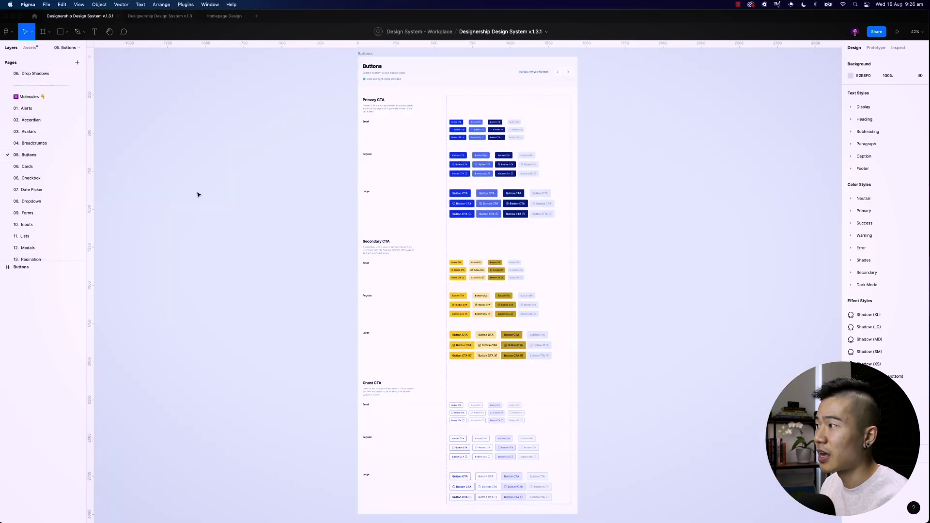
pyautogui.click(466, 129)
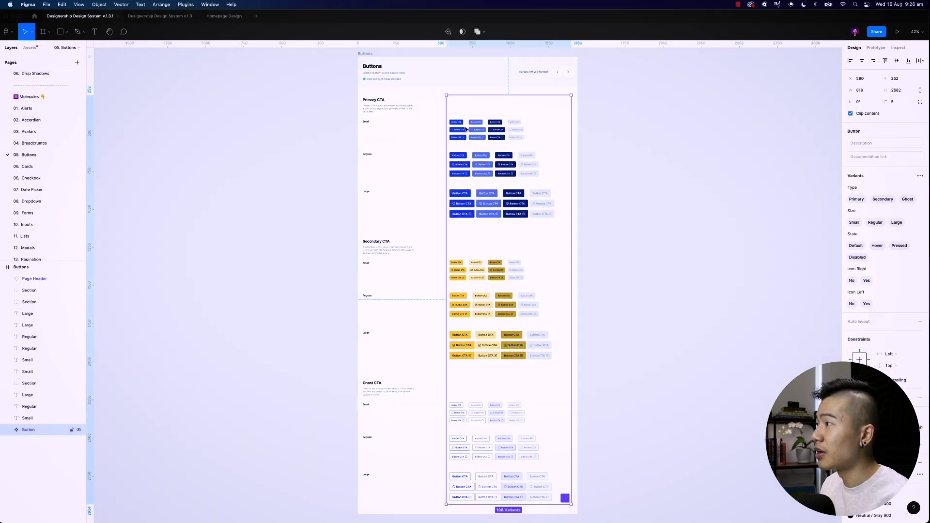
pyautogui.click(31, 178)
pyautogui.click(332, 245)
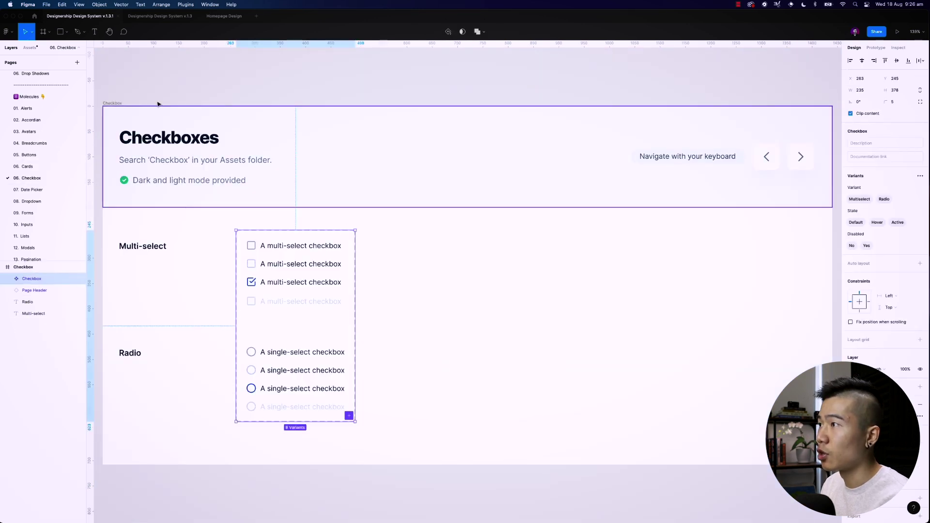
pyautogui.click(216, 18)
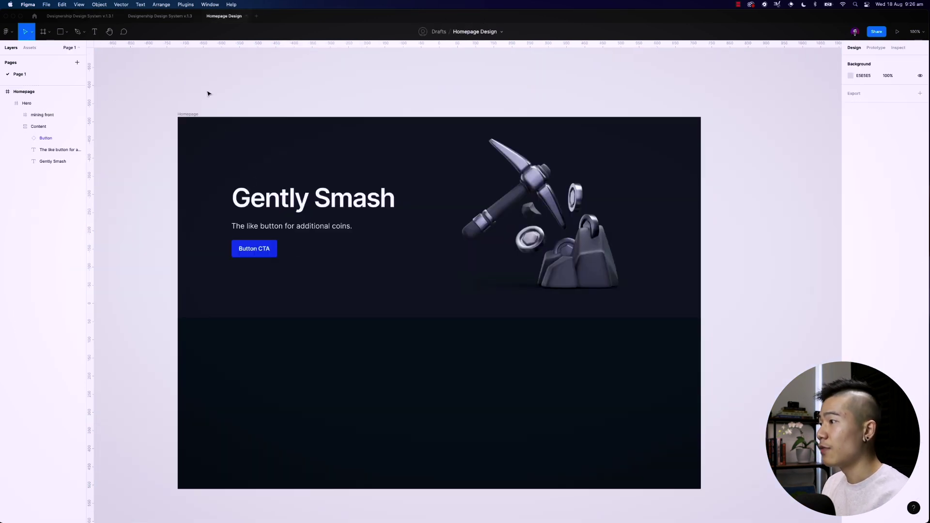
# Paste the Checkbox component set below the hero, then glance at both design-system files
pyautogui.press('super+v')
pyautogui.moveTo(434, 290)
pyautogui.mouseDown()
pyautogui.moveTo(307, 386)
pyautogui.moveTo(267, 395)
pyautogui.mouseUp()
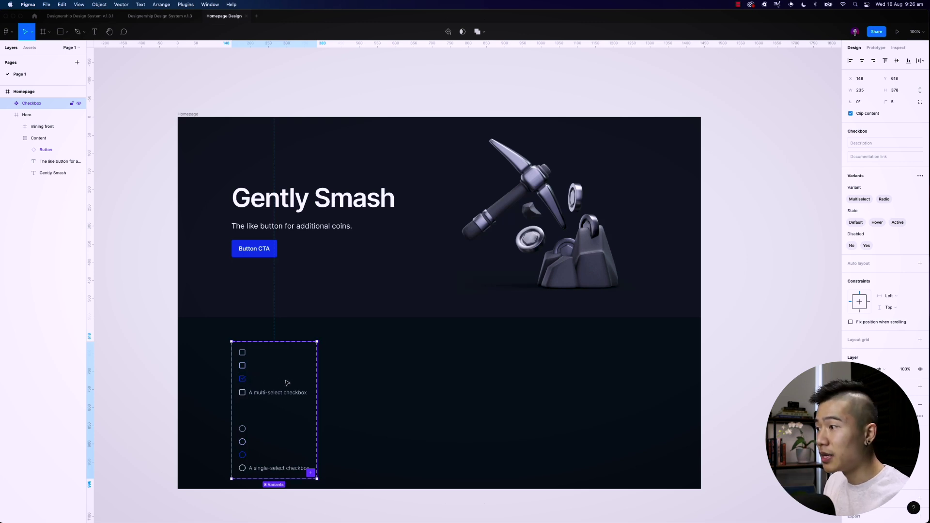
pyautogui.click(80, 16)
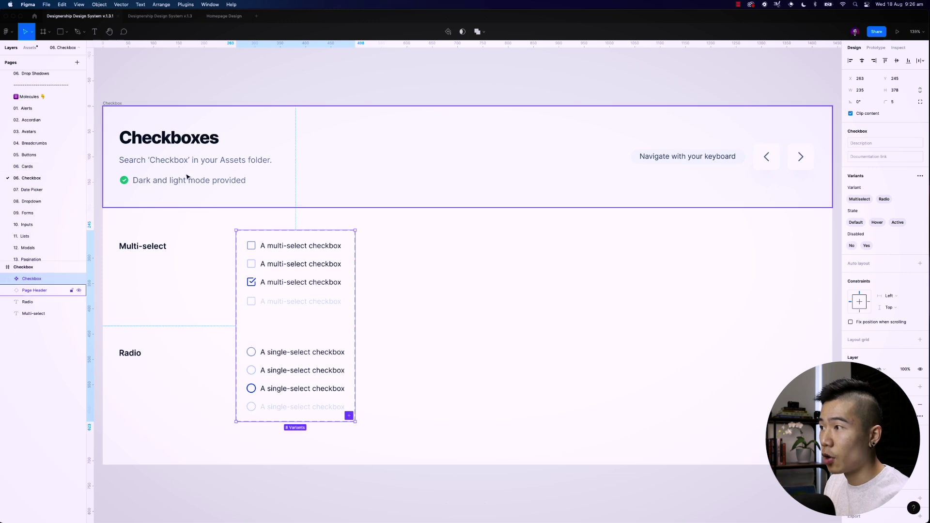
pyautogui.click(180, 17)
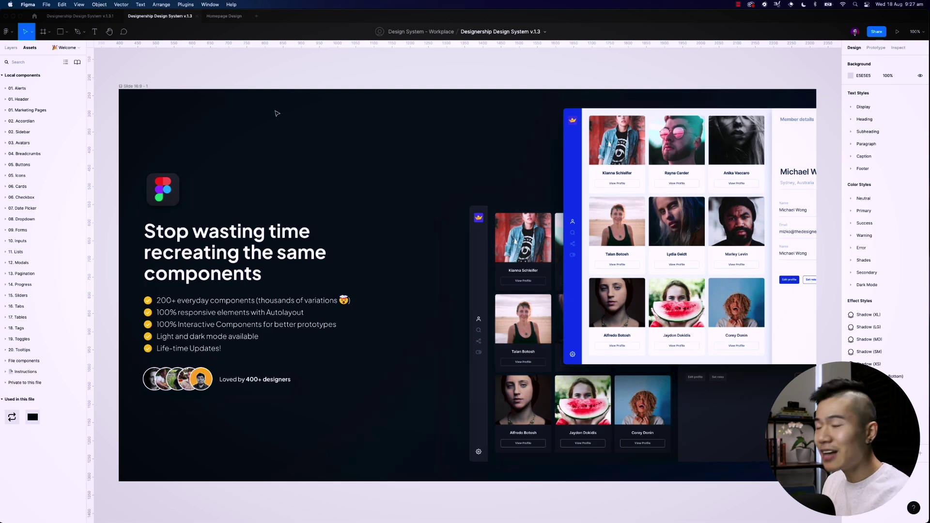
# Delete the pasted Checkbox in Homepage Design and open the Assets Libraries list
pyautogui.click(224, 16)
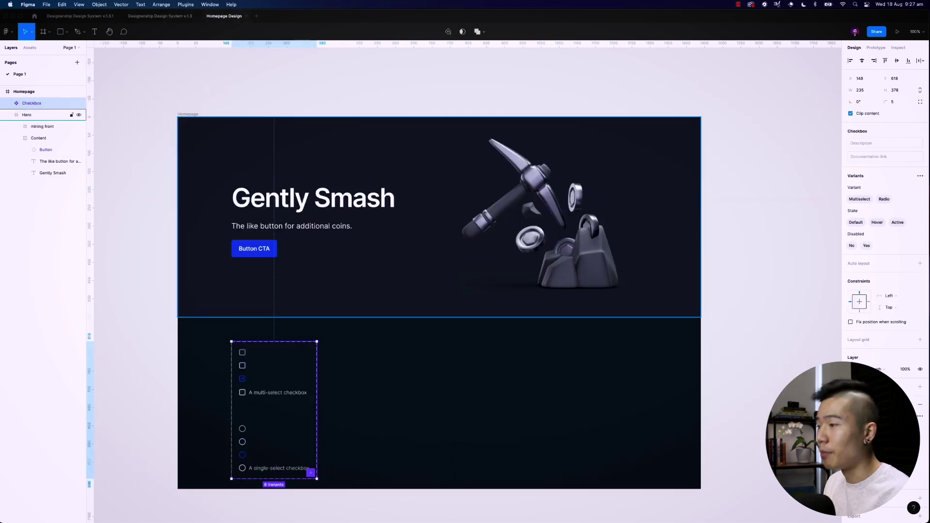
pyautogui.press('Delete')
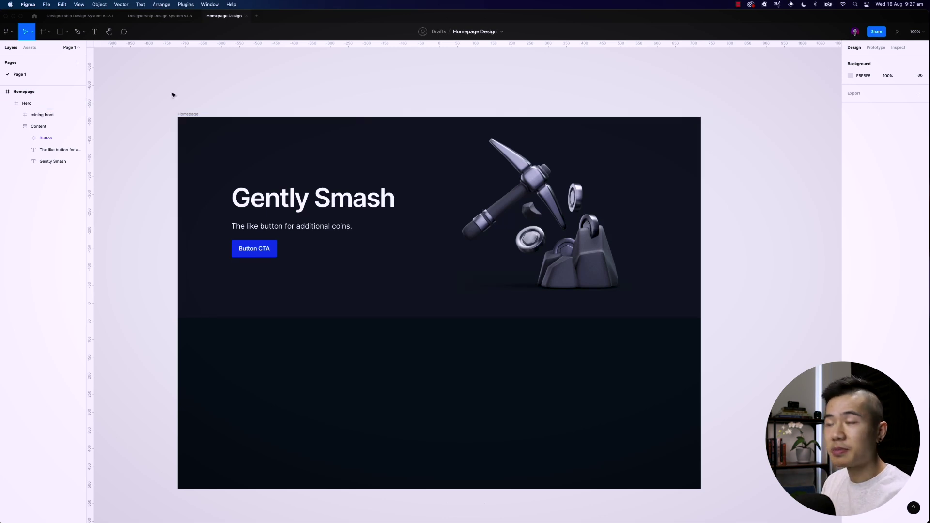
pyautogui.click(23, 47)
pyautogui.click(76, 62)
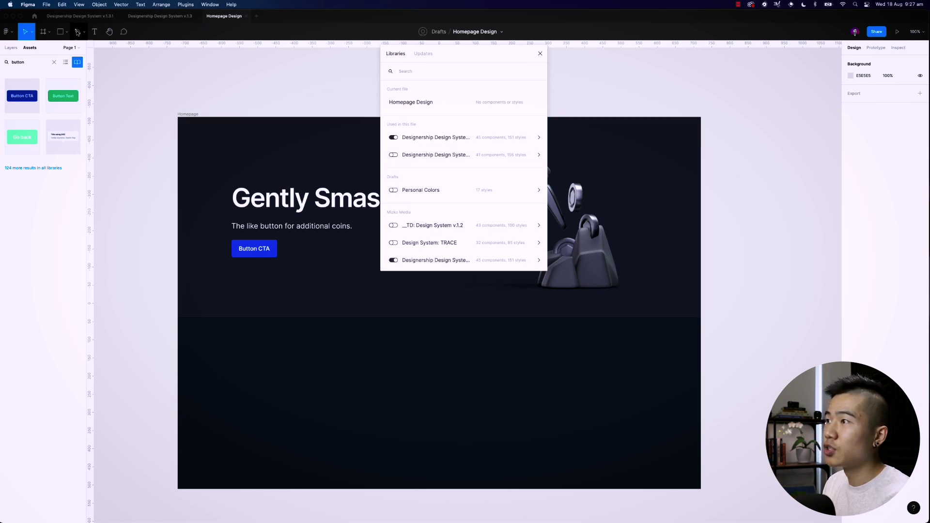
# Close the Libraries list and view the v.1.3.1 file's 02. Typography page
pyautogui.click(541, 54)
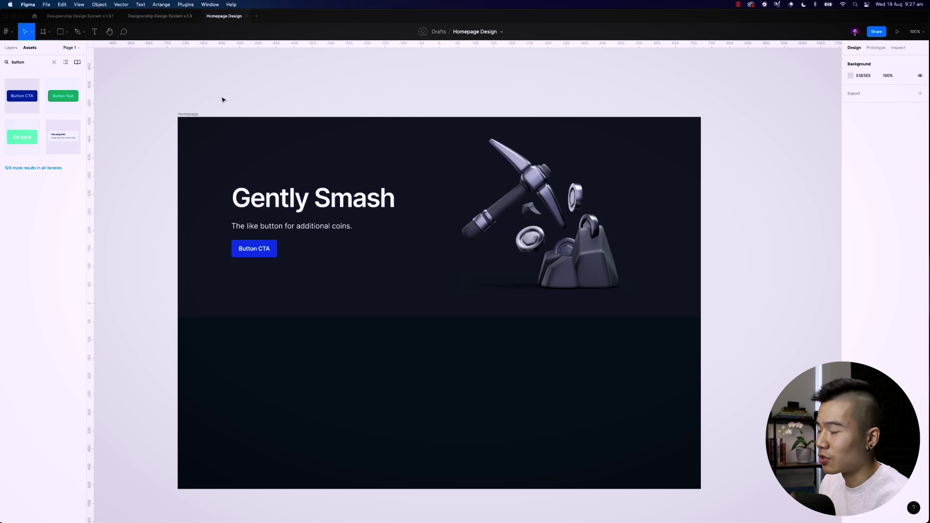
pyautogui.click(103, 17)
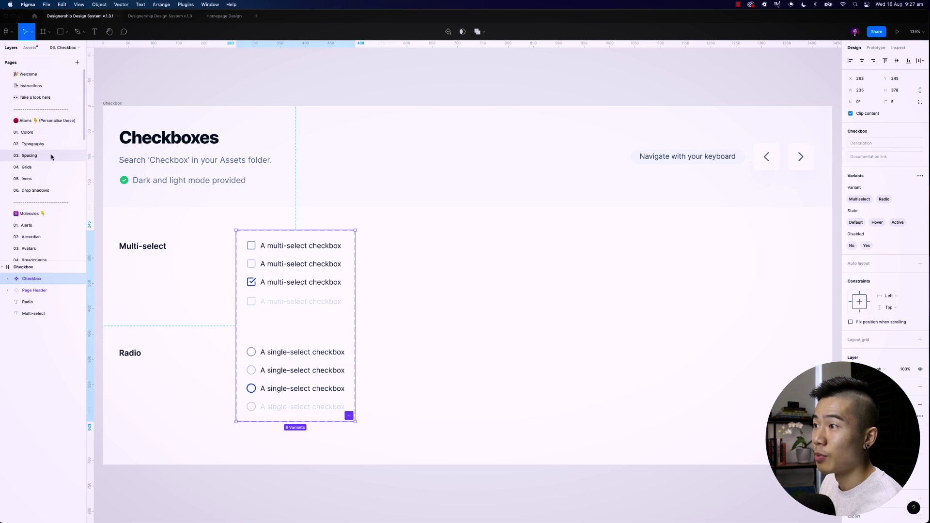
pyautogui.click(56, 144)
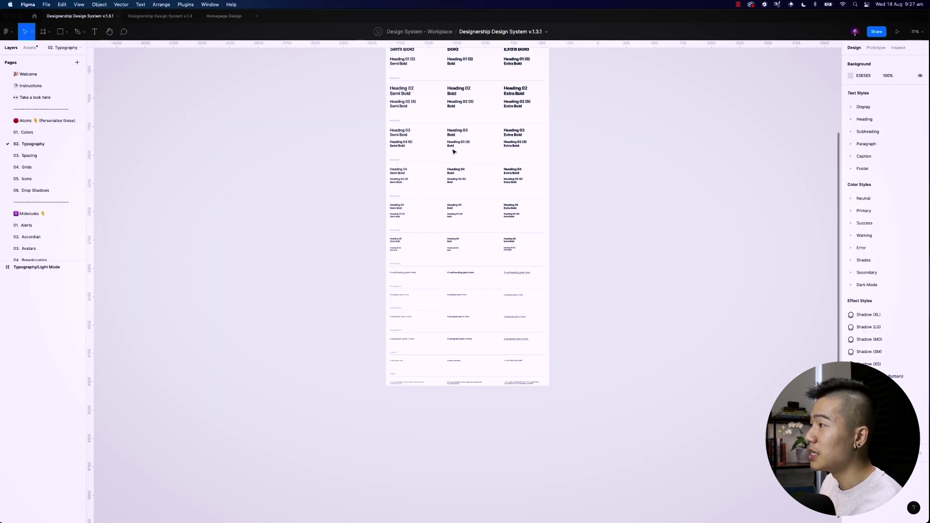
# Back in Homepage Design, view the Designership Design System v.1.3 library's details
pyautogui.click(453, 153)
pyautogui.click(322, 156)
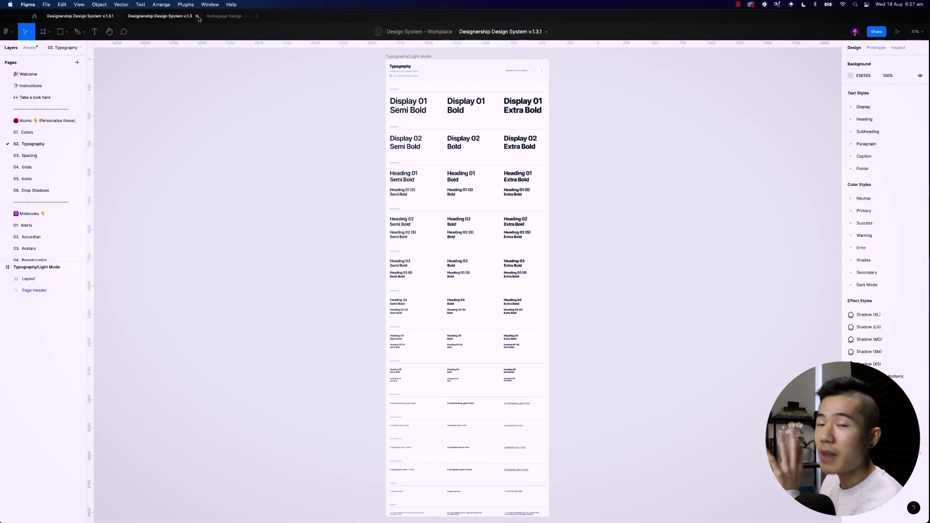
pyautogui.click(220, 17)
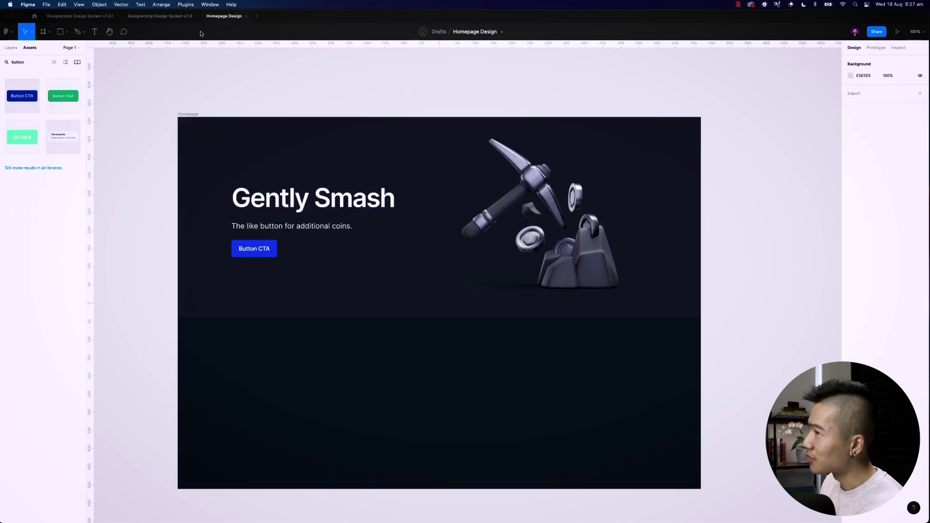
pyautogui.click(77, 63)
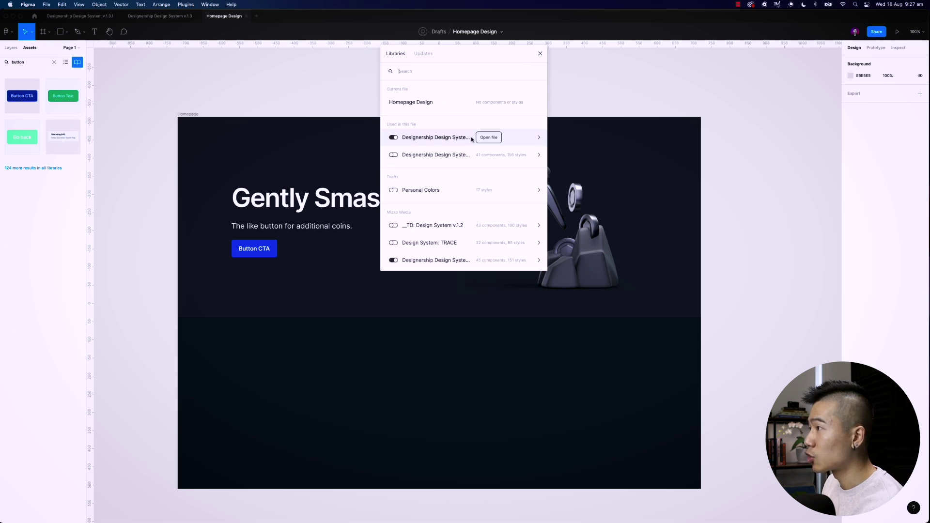
pyautogui.click(522, 141)
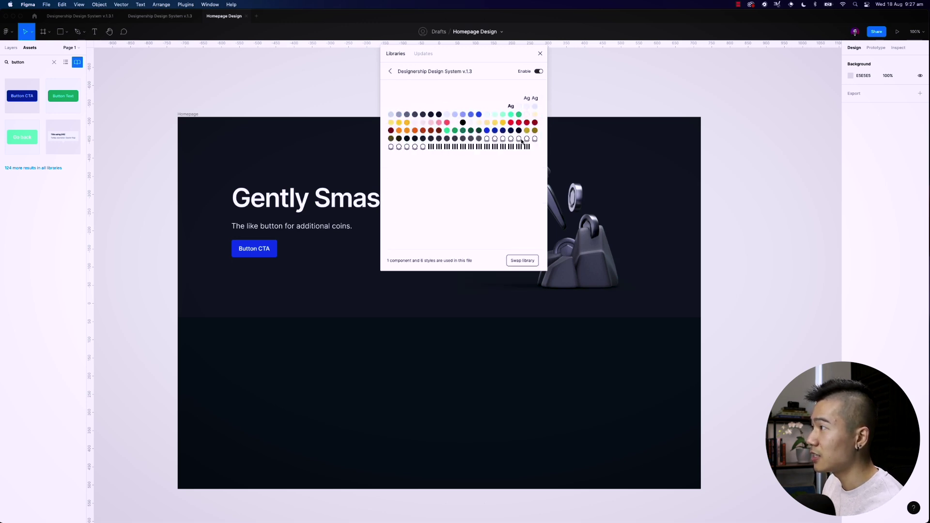
# Swap the file's library from Designership Design System v.1.3 to v.1.3.1
pyautogui.click(518, 262)
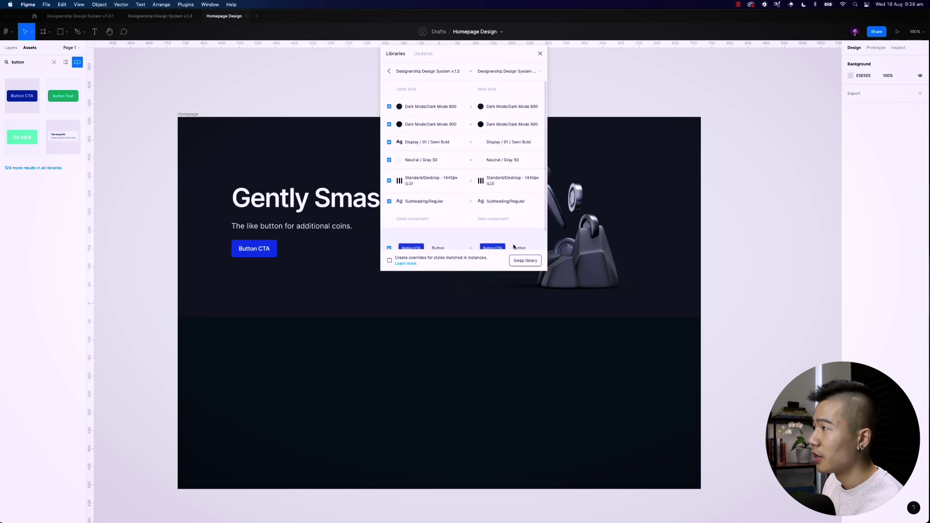
pyautogui.click(522, 71)
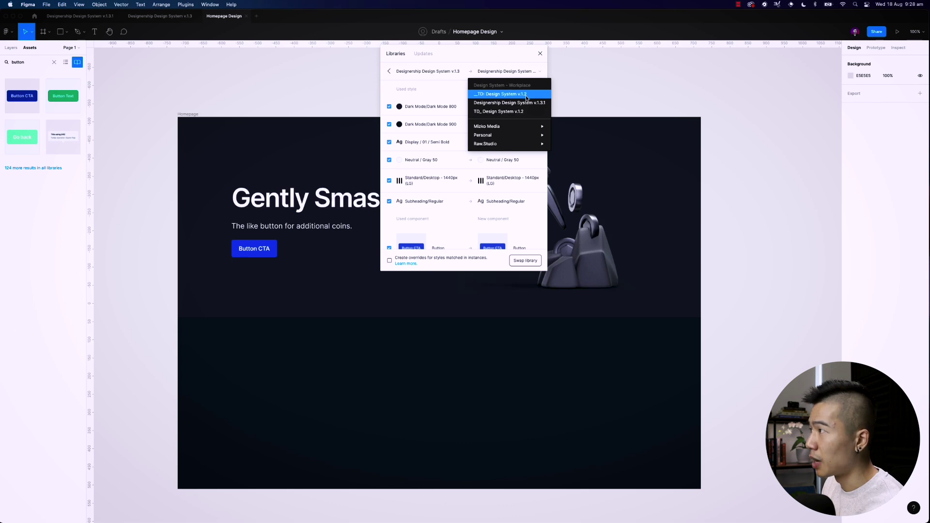
pyautogui.click(517, 112)
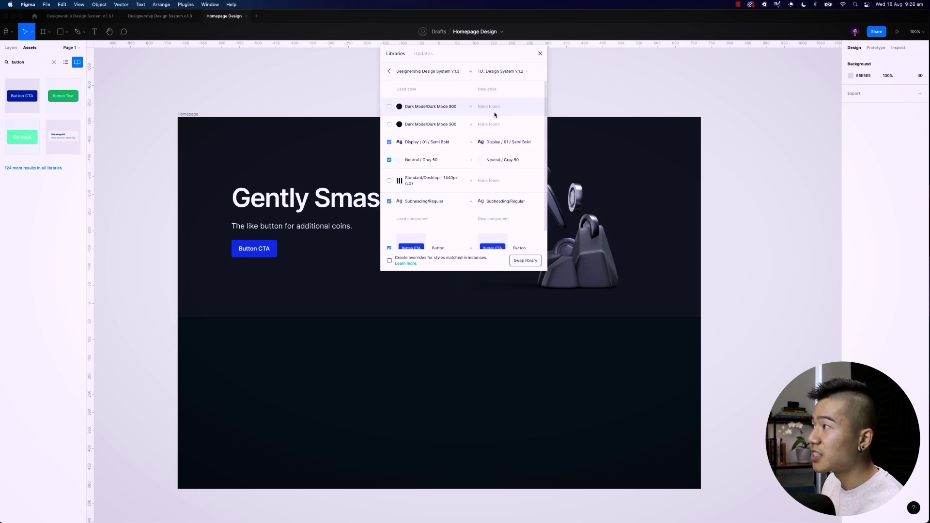
pyautogui.click(514, 72)
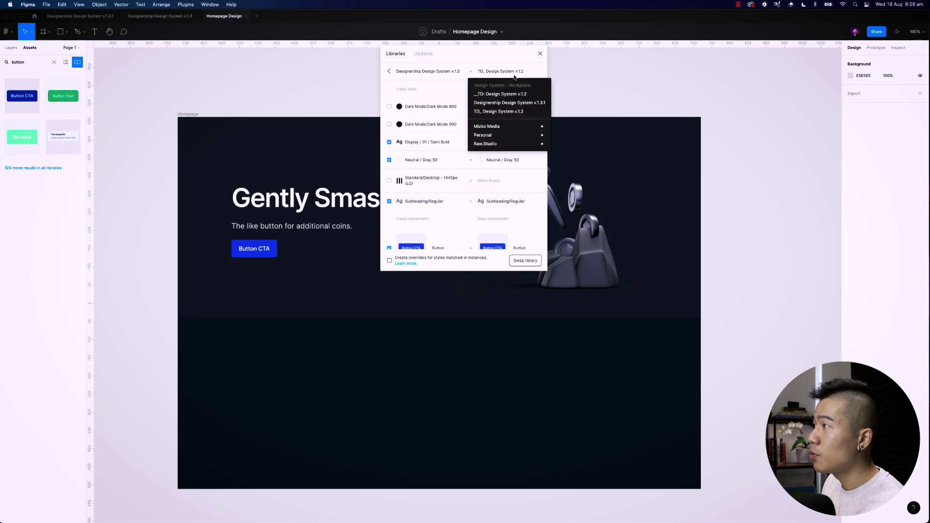
pyautogui.click(513, 103)
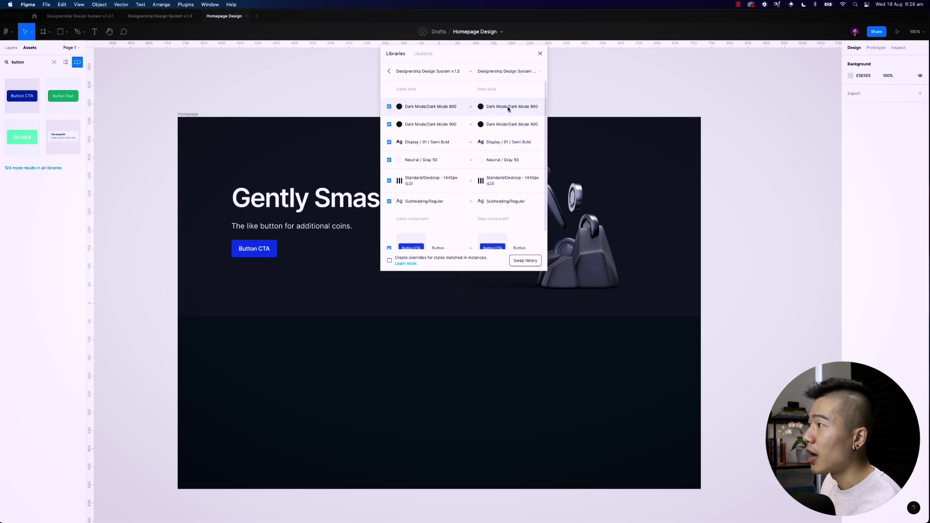
pyautogui.scroll(-2, 509, 141)
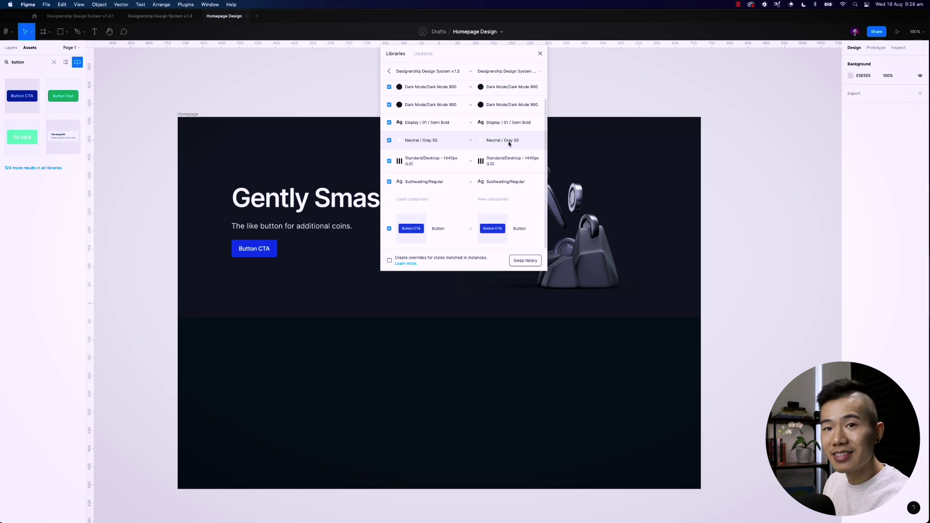
pyautogui.scroll(2, 509, 143)
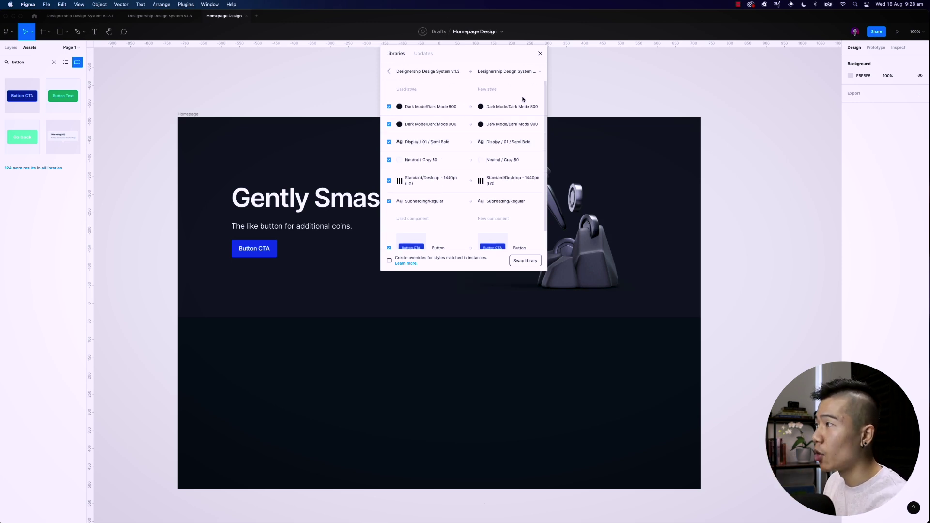
pyautogui.click(531, 73)
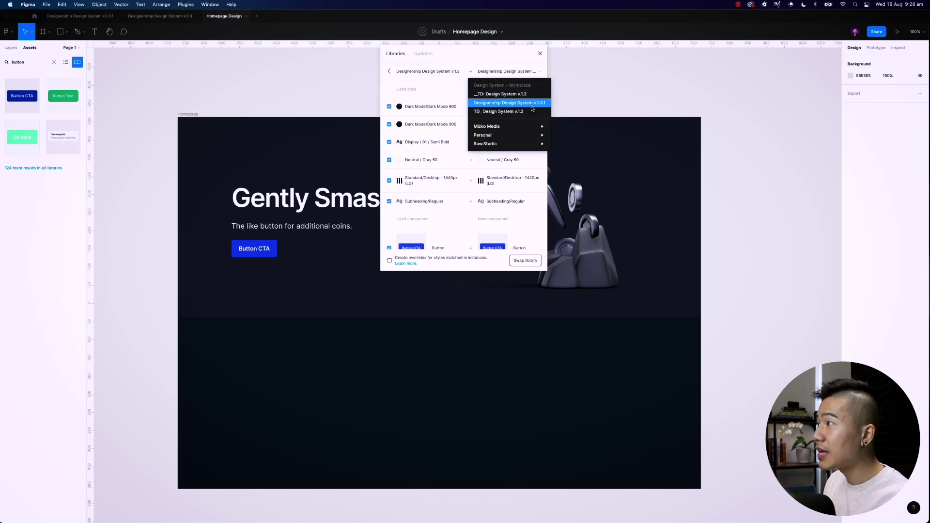
pyautogui.click(532, 104)
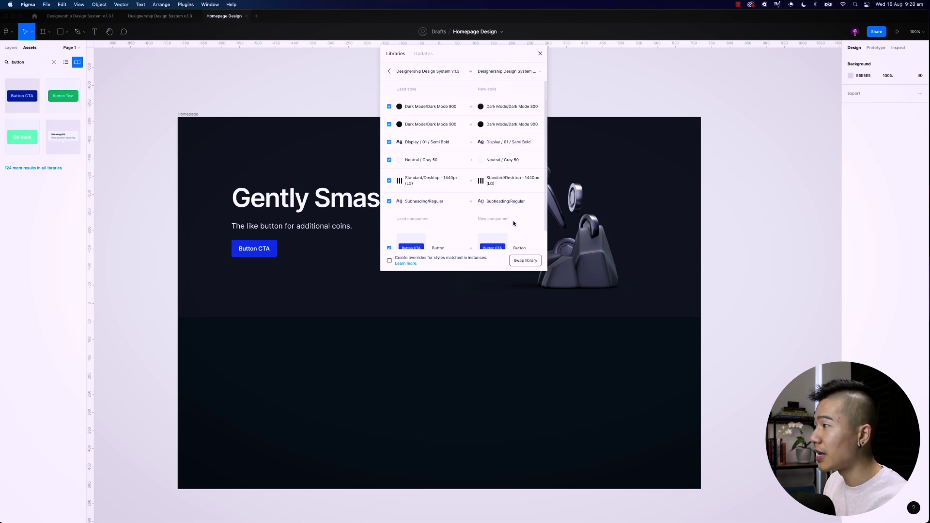
pyautogui.click(525, 264)
pyautogui.click(308, 194)
pyautogui.hotkey('ctrl', 'g')
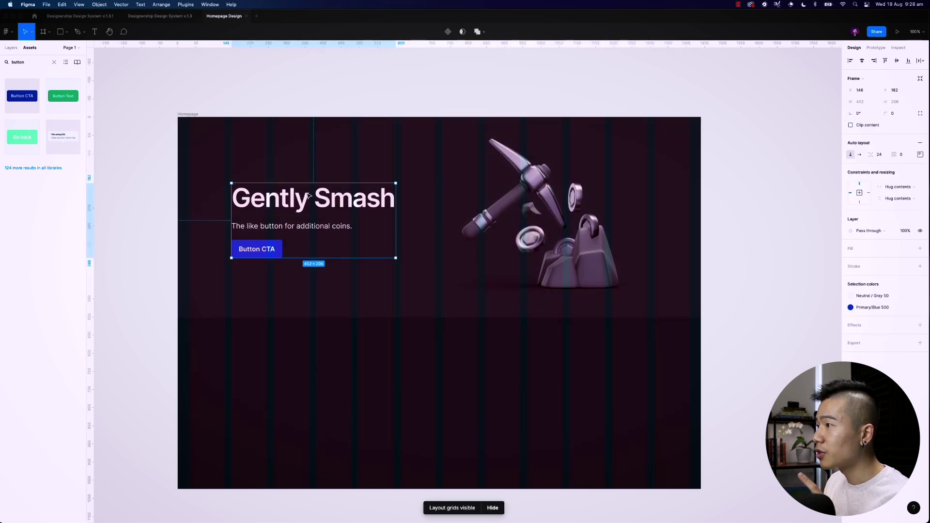
pyautogui.doubleClick(309, 194)
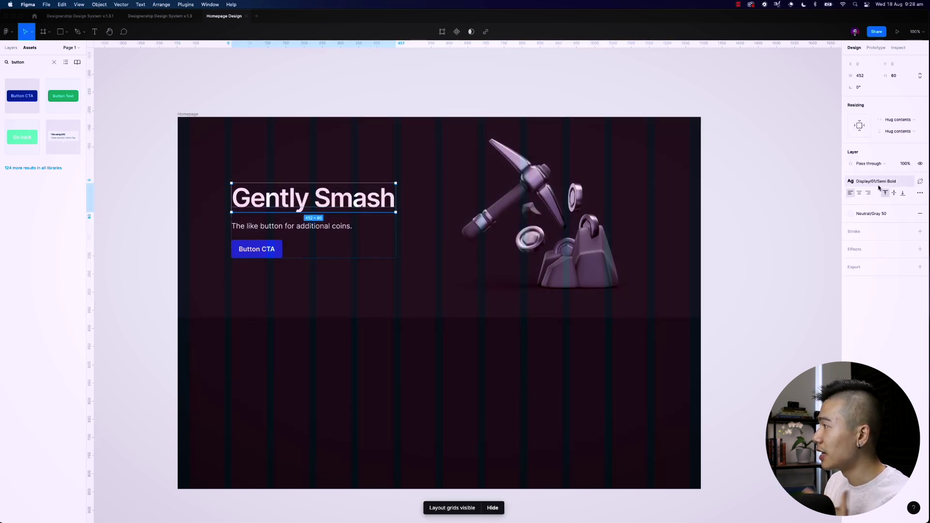
pyautogui.click(318, 227)
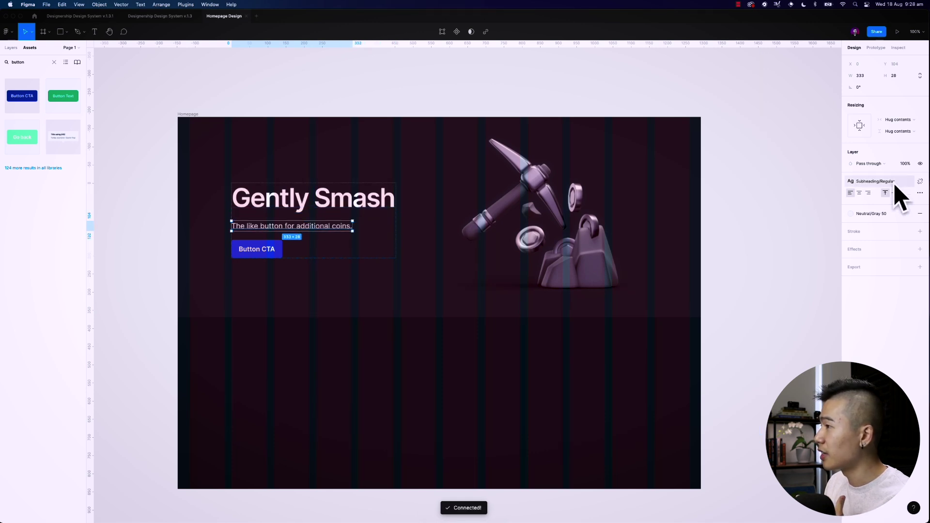
pyautogui.click(251, 249)
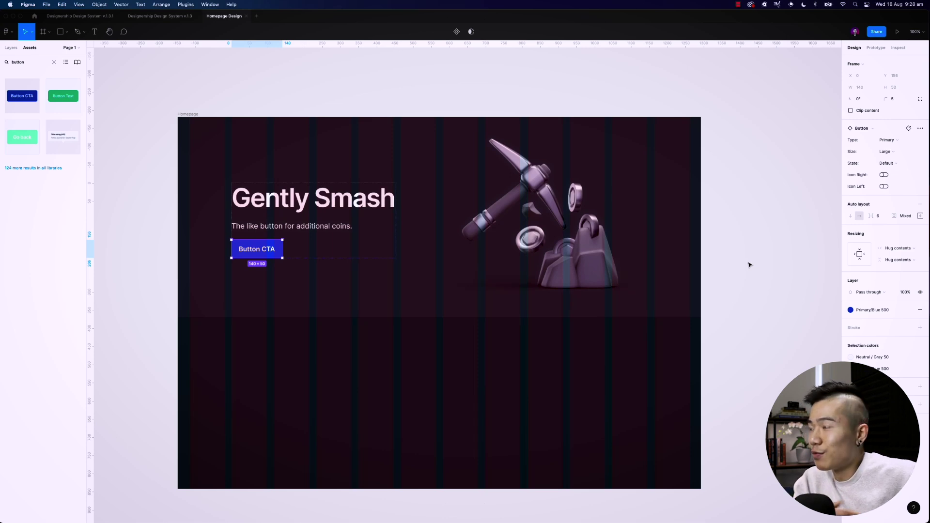
pyautogui.click(749, 265)
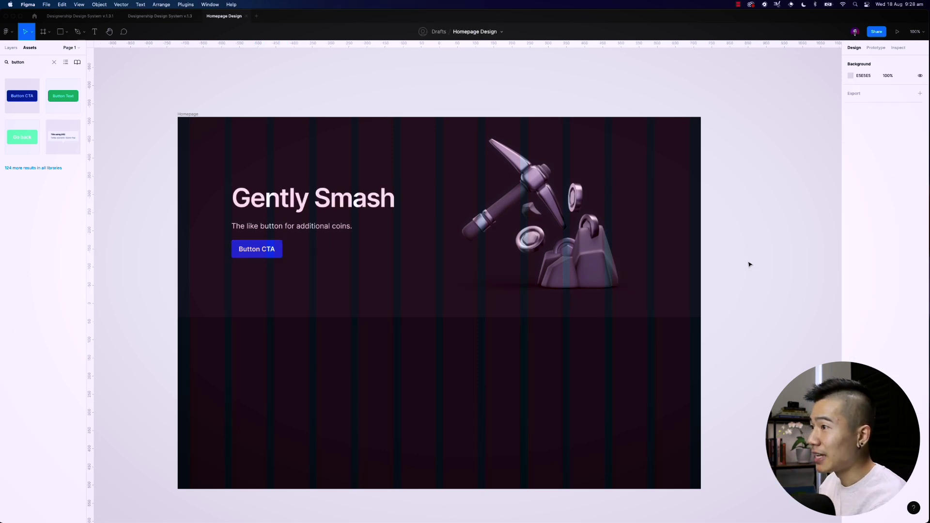
# Check the layer tree, search assets for 'bu', then bring up the Shift+I component insert list
pyautogui.click(11, 48)
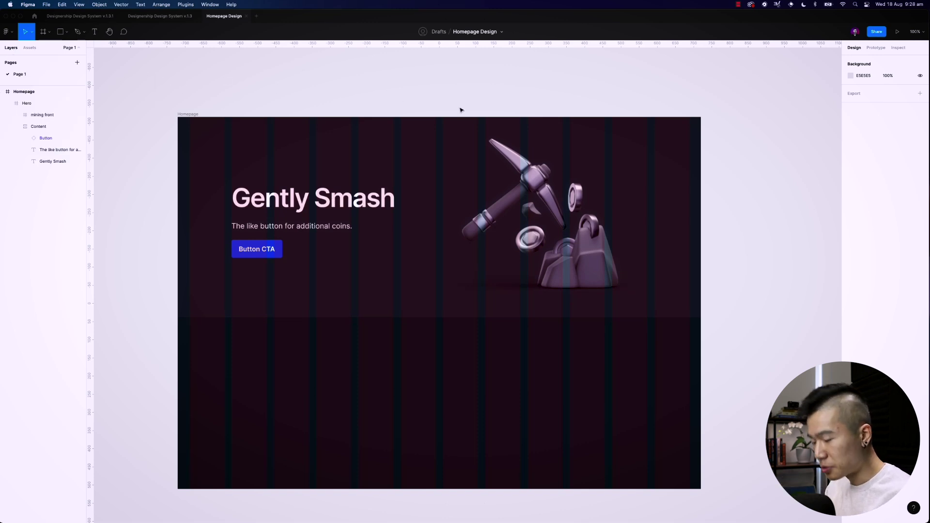
pyautogui.hotkey('shift', 'i')
pyautogui.press('BackSpace')
pyautogui.press('BackSpace')
pyautogui.press('BackSpace')
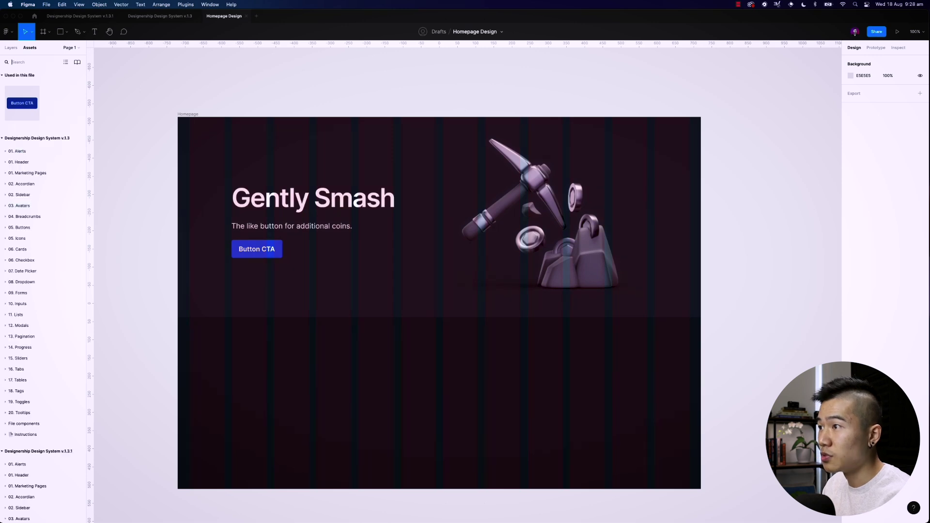
pyautogui.write('button')
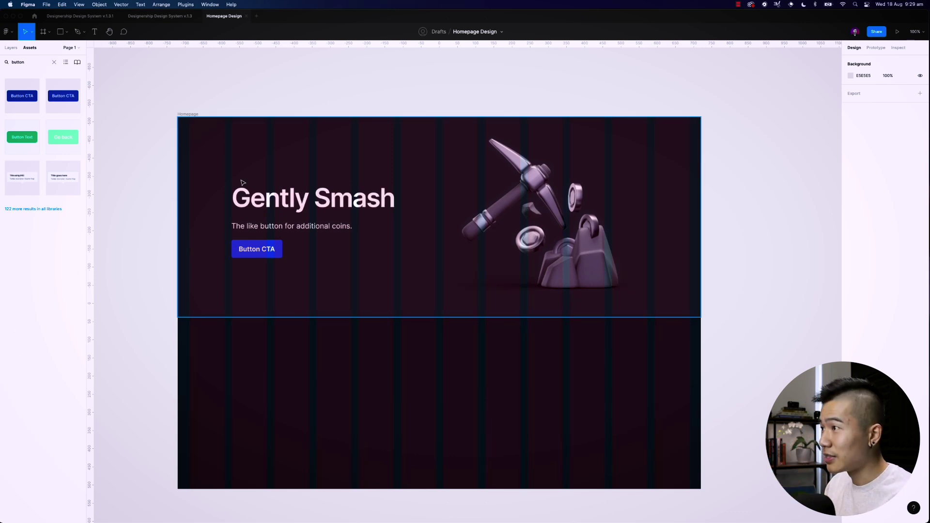
pyautogui.hotkey('shift', 'i')
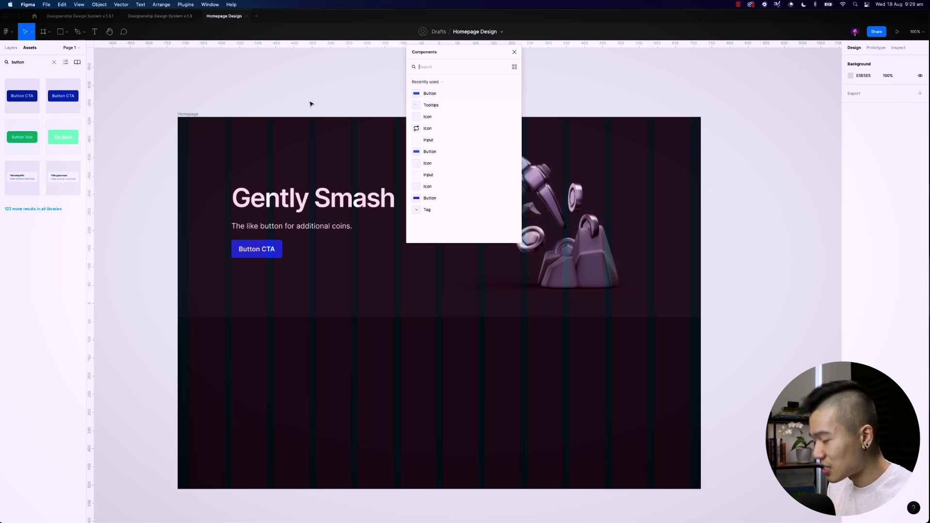
# Insert the first 'button' component result and place it in the dark area below the hero
pyautogui.write('button')
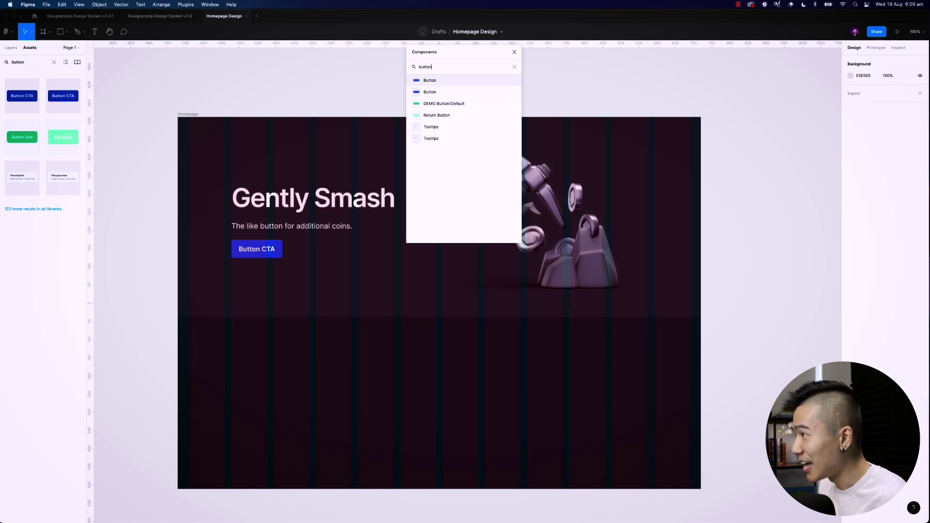
pyautogui.press('Return')
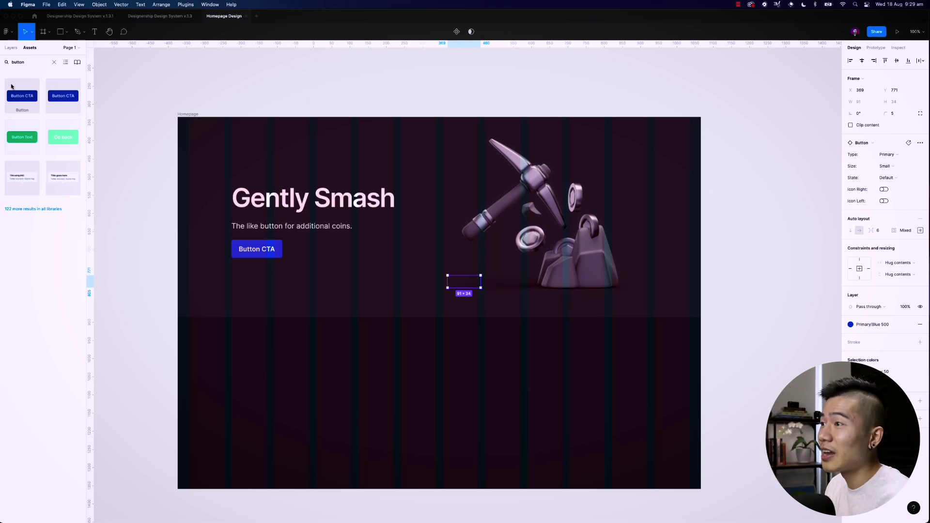
pyautogui.moveTo(26, 103); pyautogui.dragTo(279, 349)
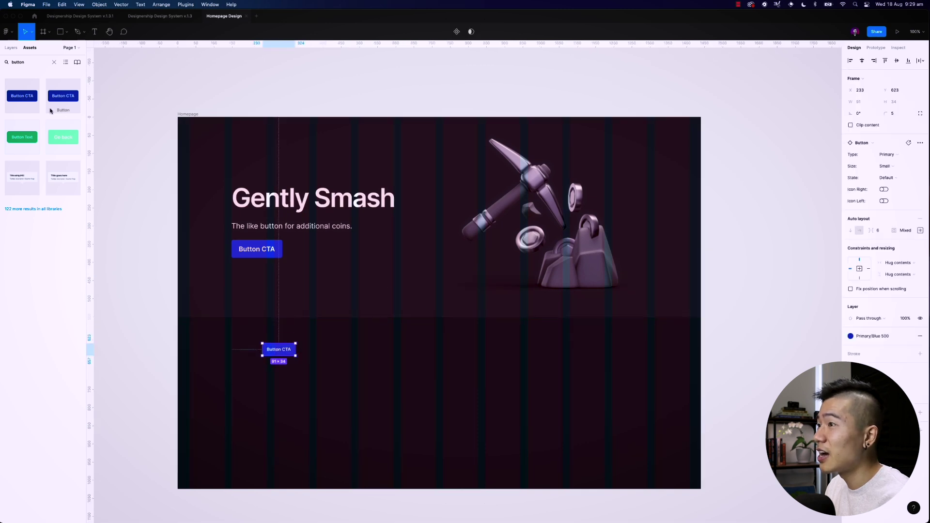
pyautogui.click(238, 105)
# Add an Input component and position it beside the button below the hero
pyautogui.hotkey('shift', 'i')
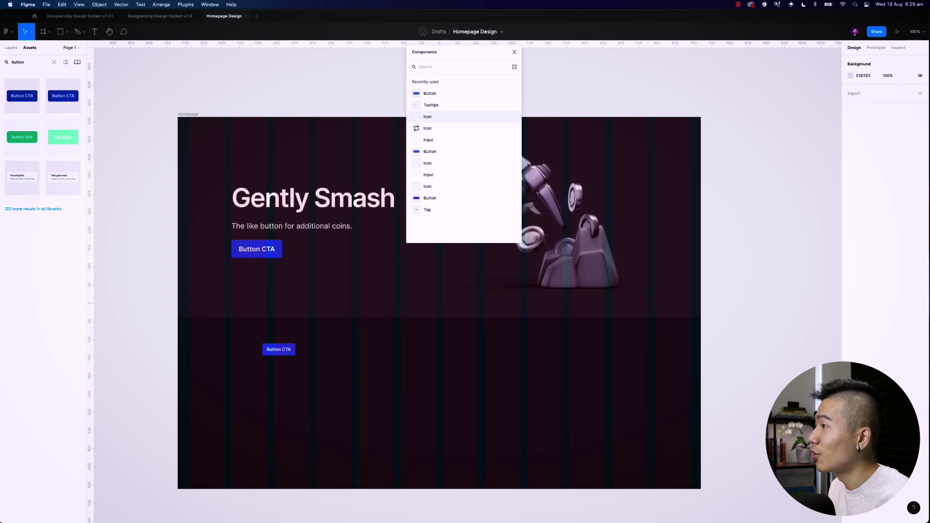
pyautogui.press('Escape')
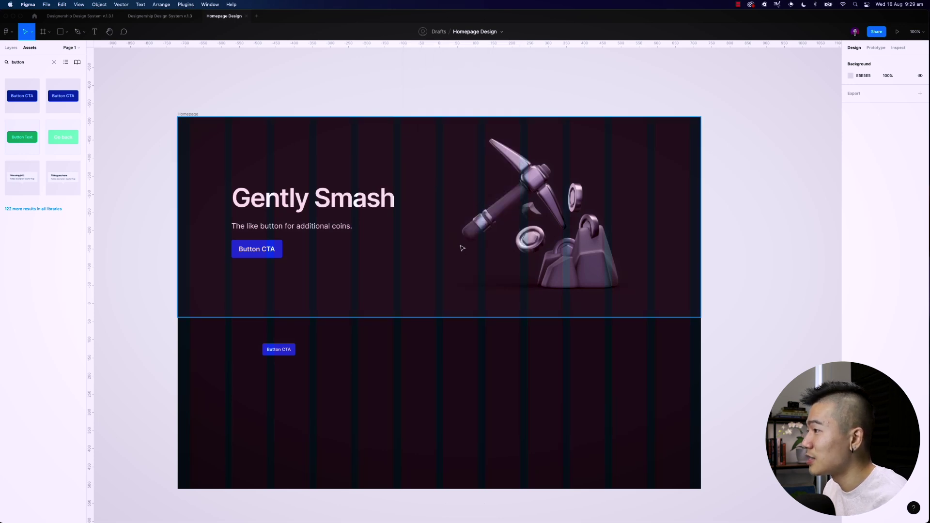
pyautogui.hotkey('ctrl', 'v')
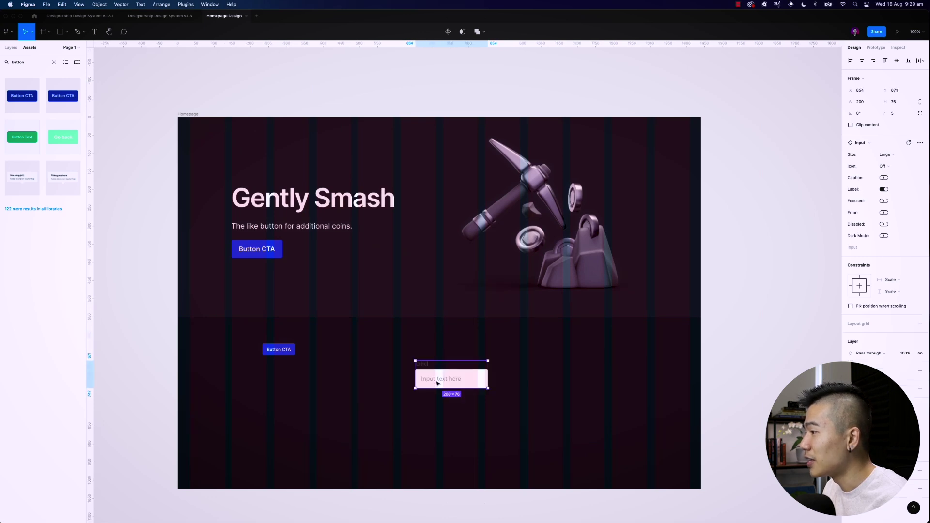
pyautogui.moveTo(437, 377); pyautogui.dragTo(420, 357)
# Hide the layout grids and switch the input to its Dark Mode variant
pyautogui.hotkey('ctrl', 'g')
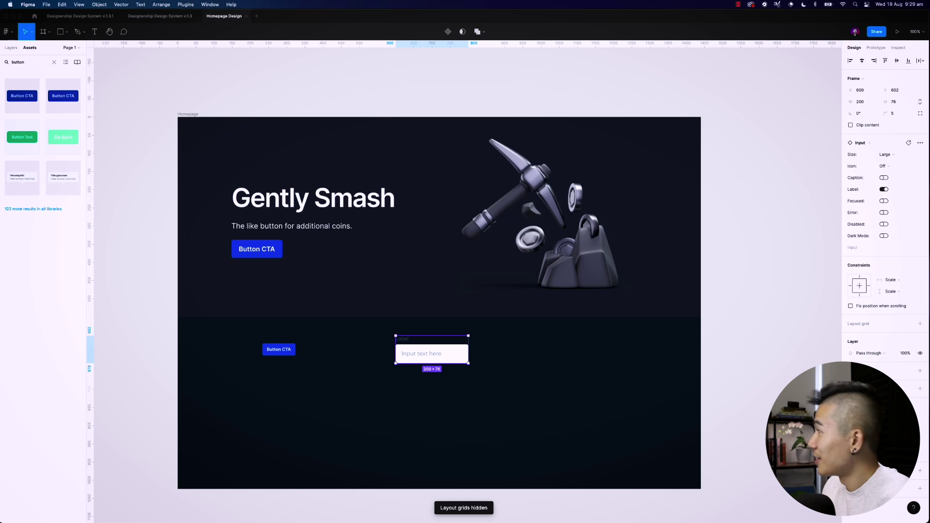
pyautogui.click(884, 237)
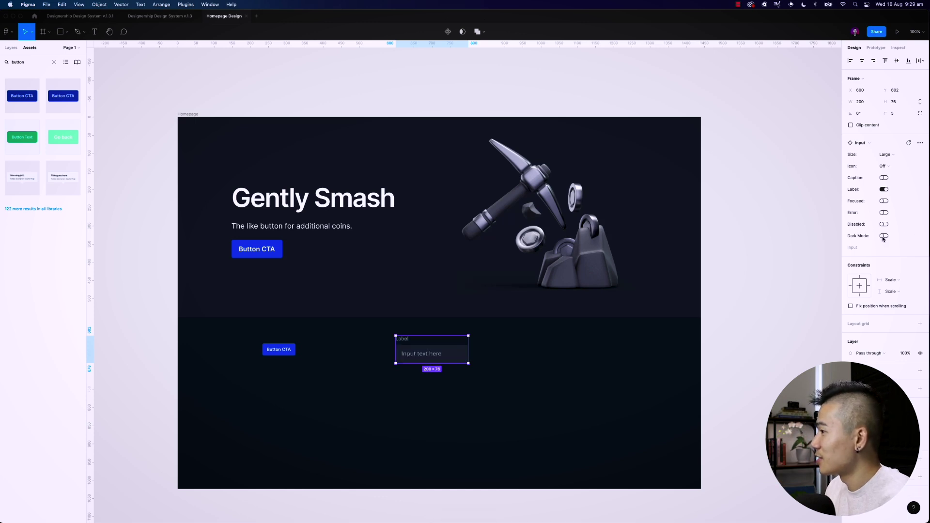
pyautogui.press('Escape')
pyautogui.hotkey('ctrl', 'g')
pyautogui.hotkey('ctrl', 'g')
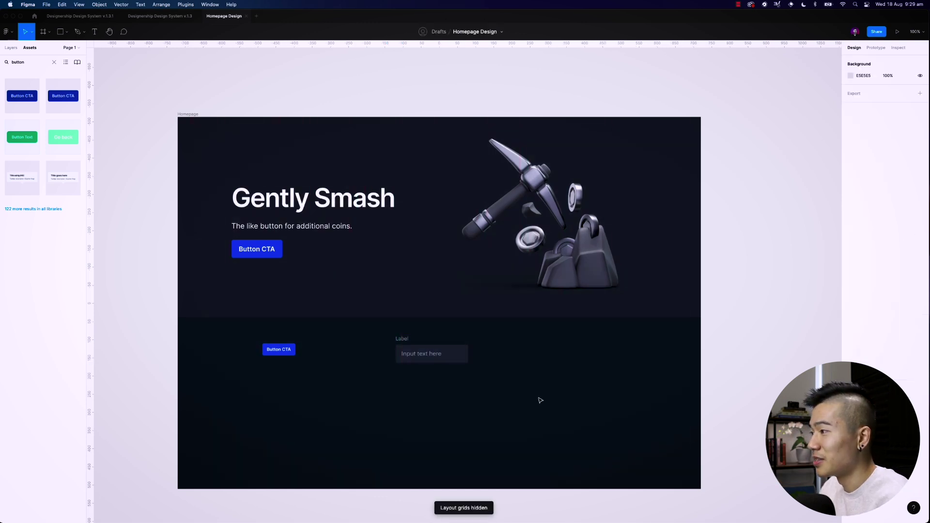